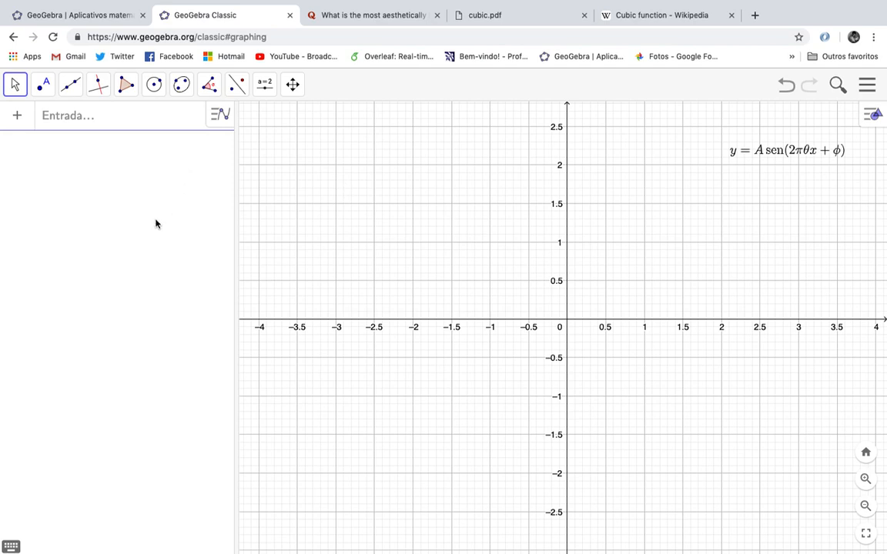
Step: Create a number slider A = 1 and lower its value to 0.9
click(11, 547)
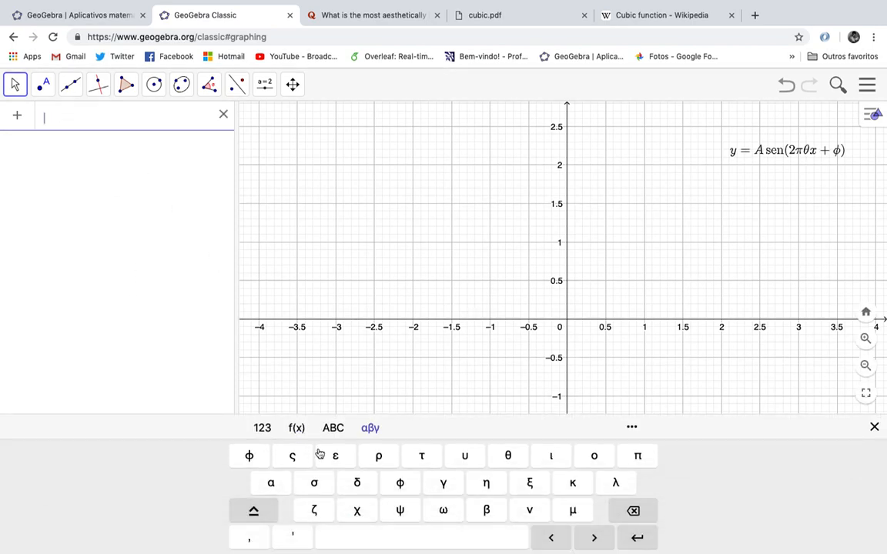
click(337, 432)
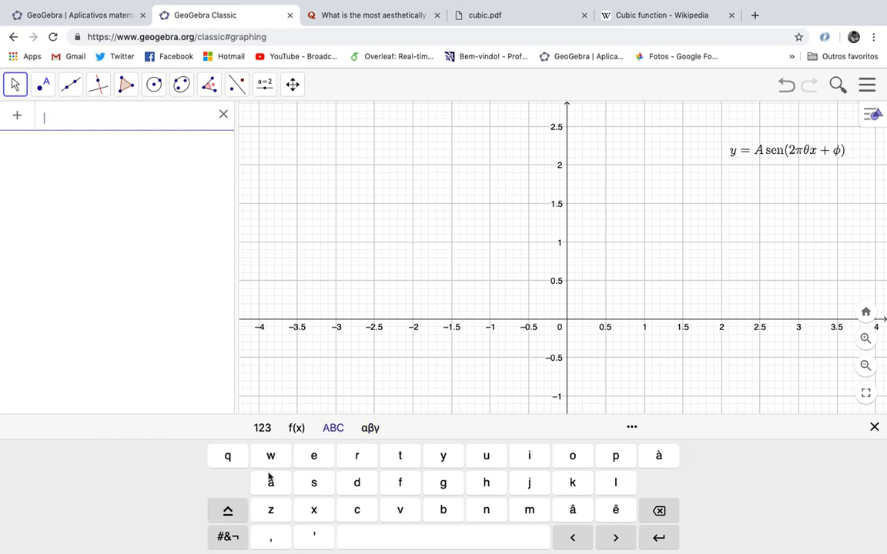
click(230, 510)
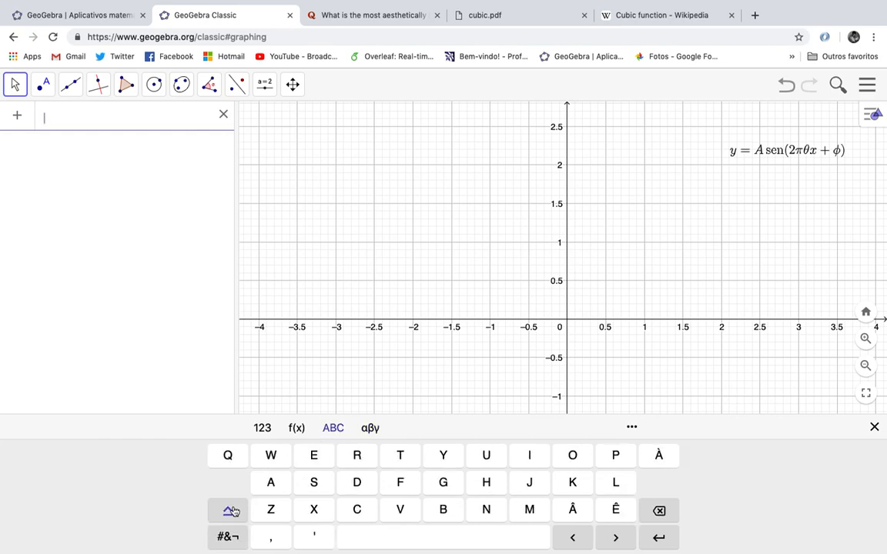
click(271, 487)
click(263, 429)
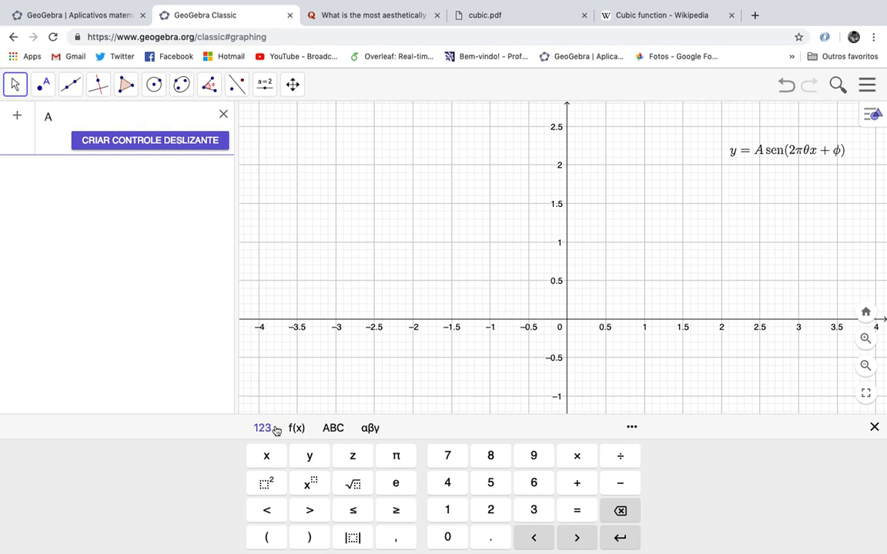
click(588, 516)
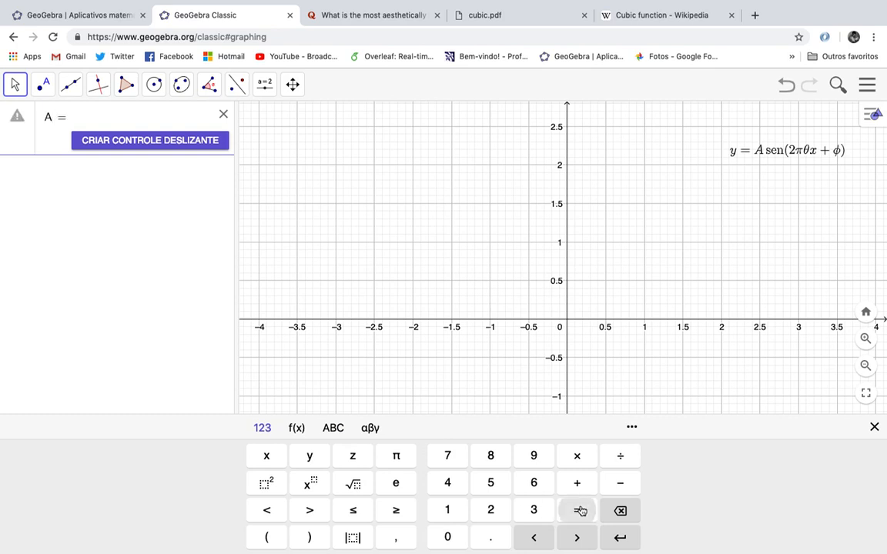
click(448, 511)
click(622, 539)
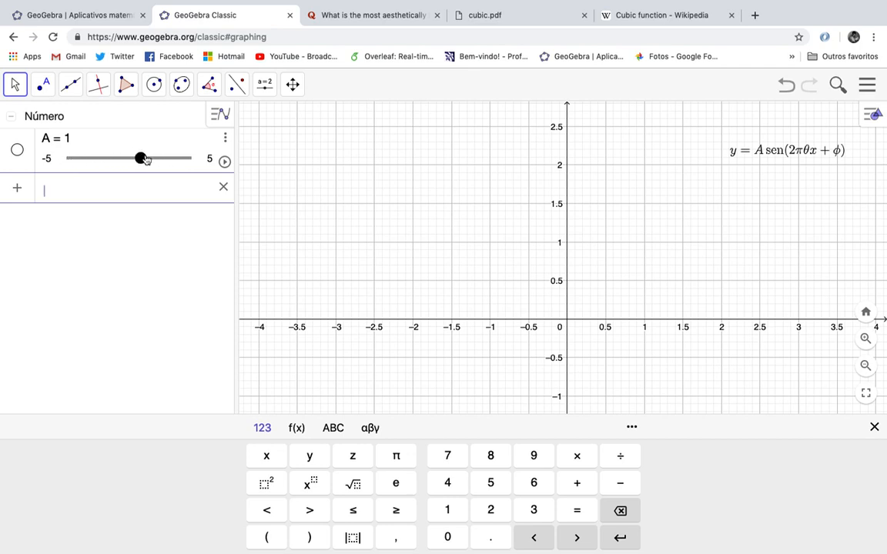
mouse_move(144, 160)
mouse_down()
mouse_move(172, 159)
mouse_move(141, 166)
mouse_up()
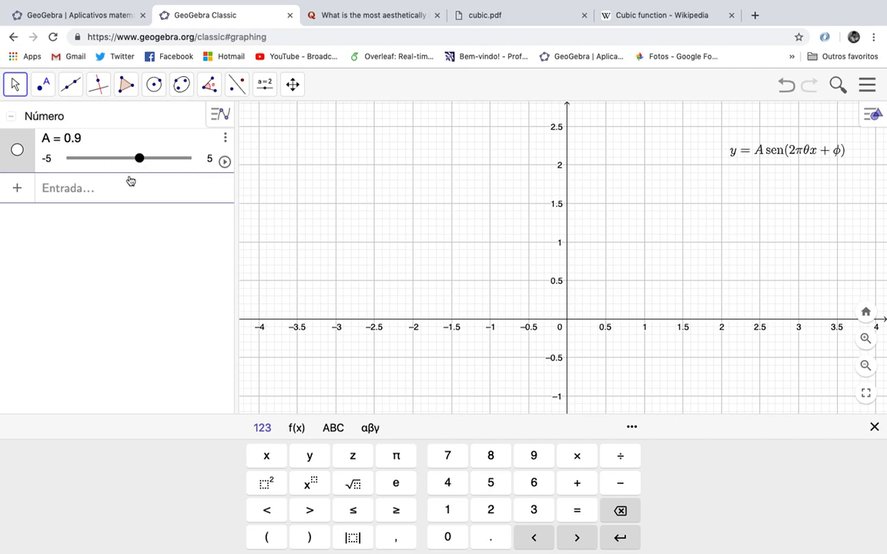
Step: Add a second number slider defined as θ = 1
click(125, 188)
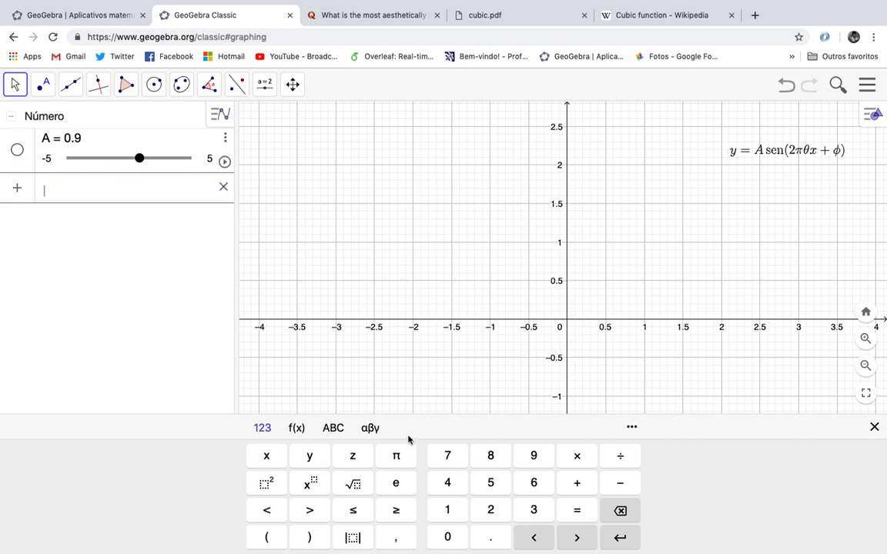
click(372, 429)
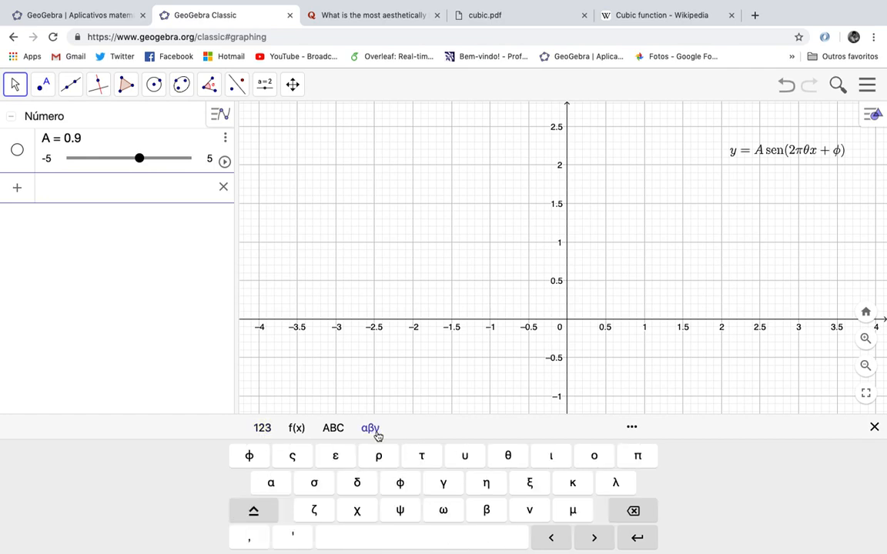
click(509, 461)
click(264, 428)
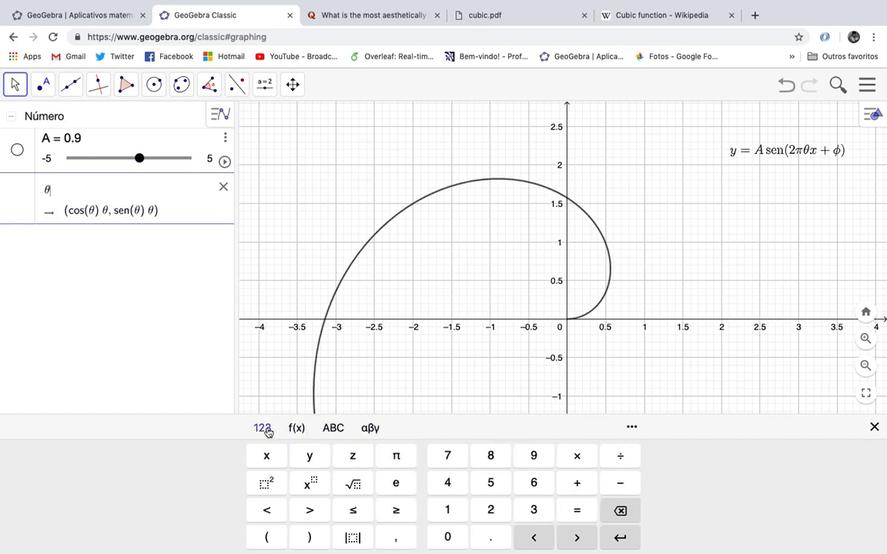
click(576, 510)
click(450, 511)
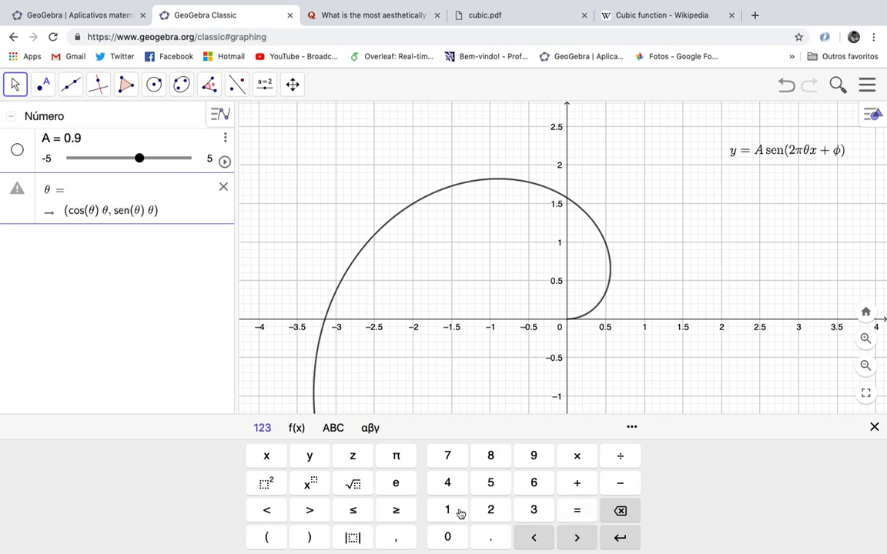
click(621, 538)
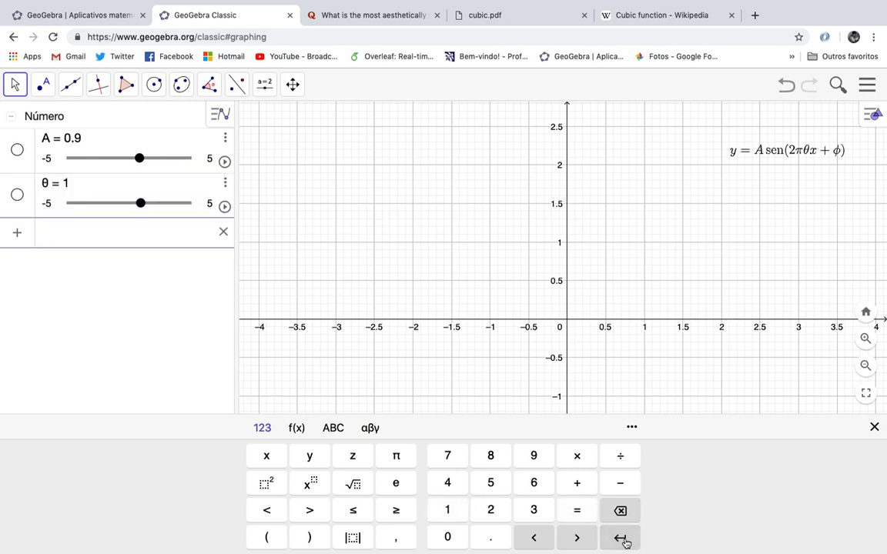
Step: Add a third number slider defined as φ = 1, and raise the θ slider to 1.8
click(371, 427)
click(399, 482)
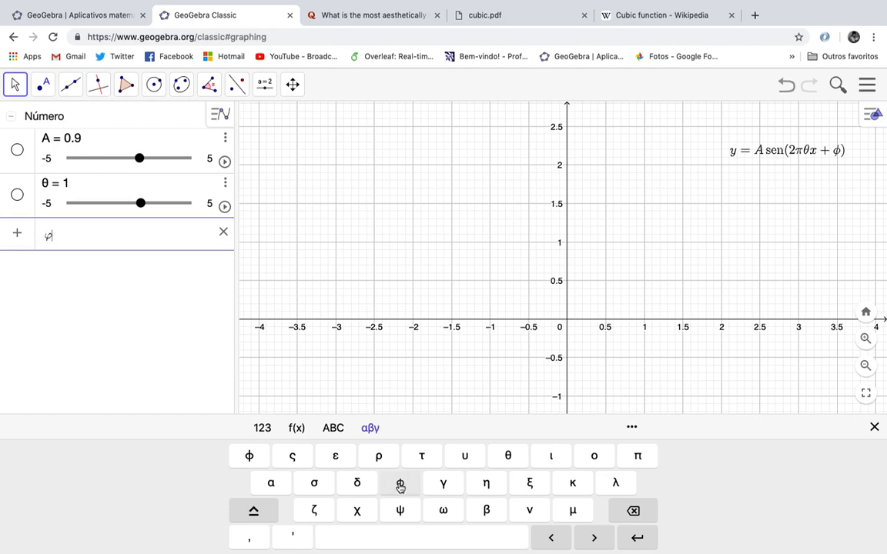
click(263, 428)
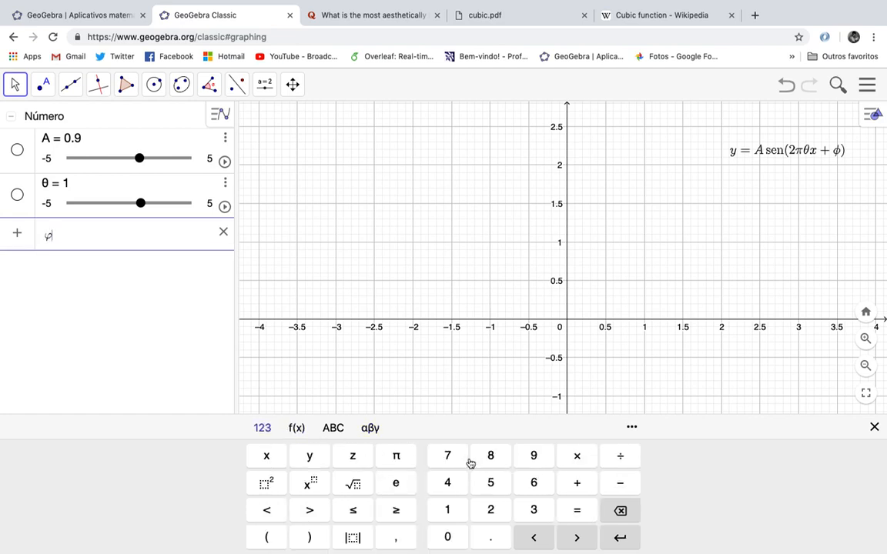
click(576, 512)
click(445, 512)
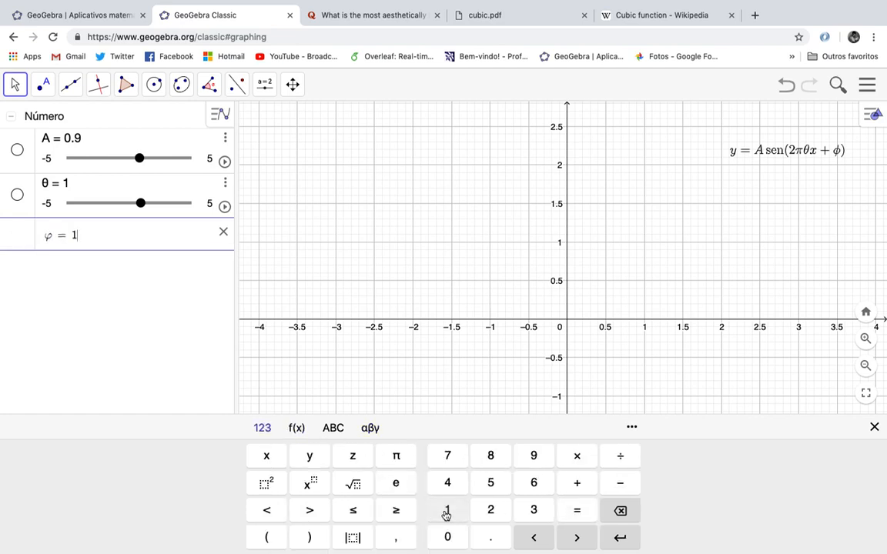
click(624, 539)
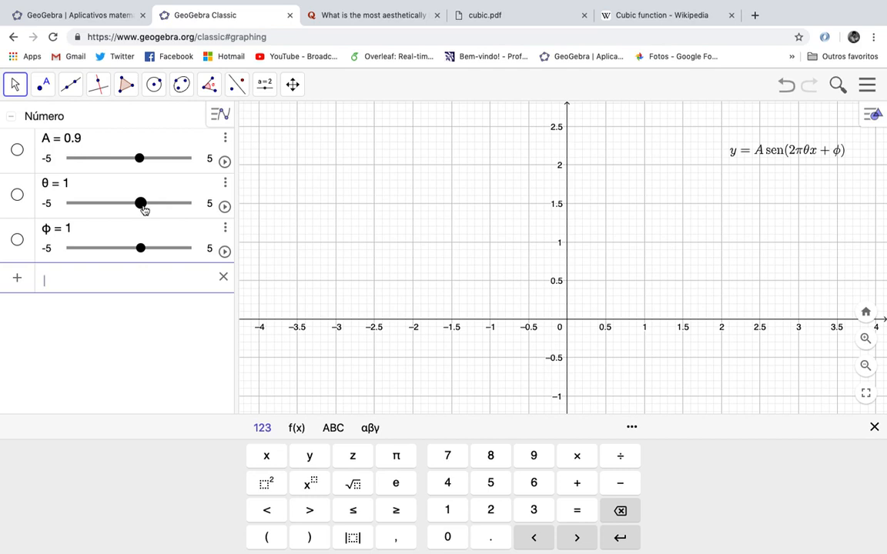
drag(143, 207, 150, 204)
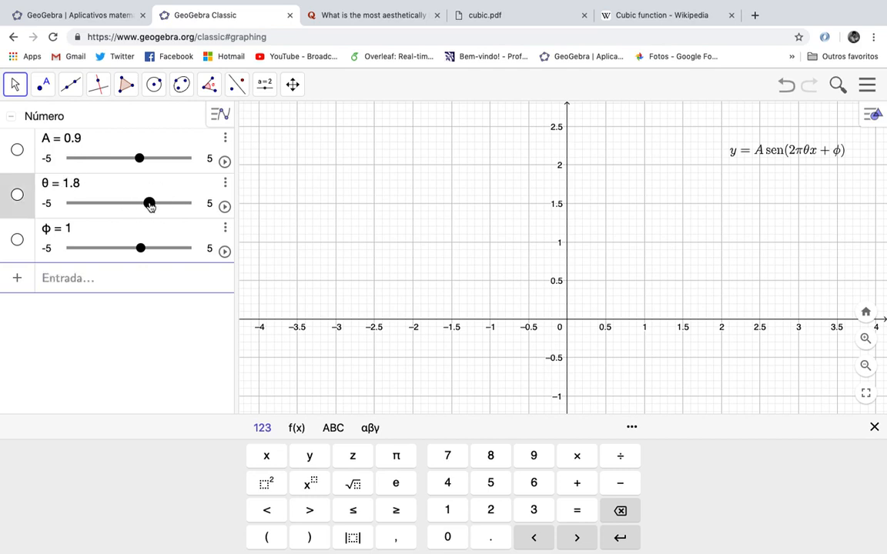
Step: Begin a new equation as y = A · sen( ), leaving the sine's argument empty
click(121, 279)
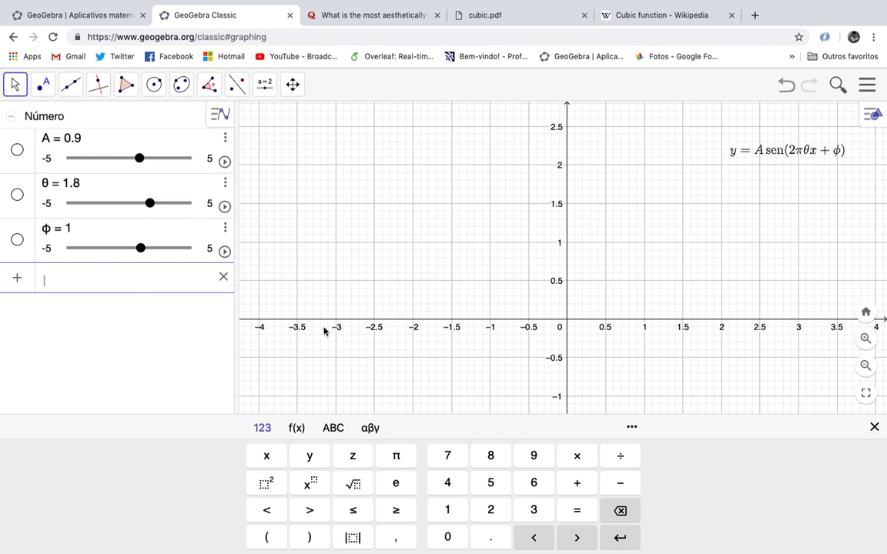
click(313, 457)
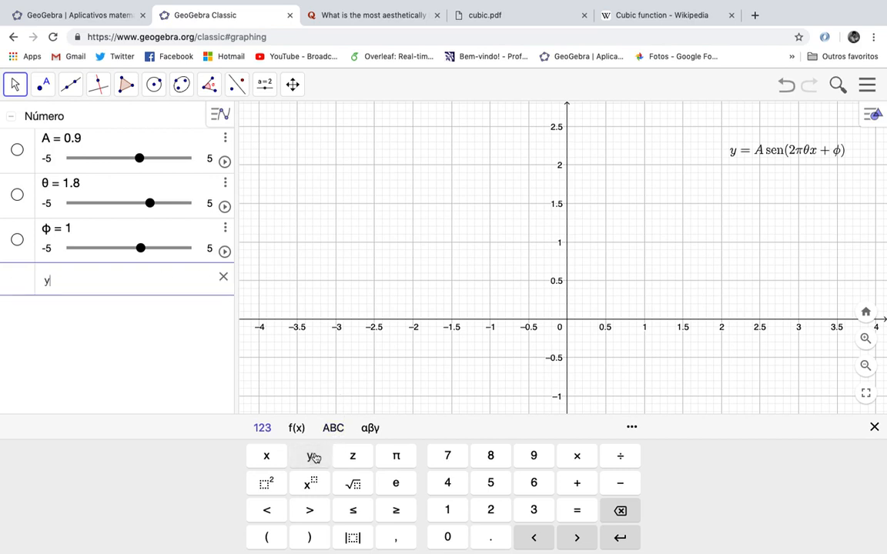
click(579, 511)
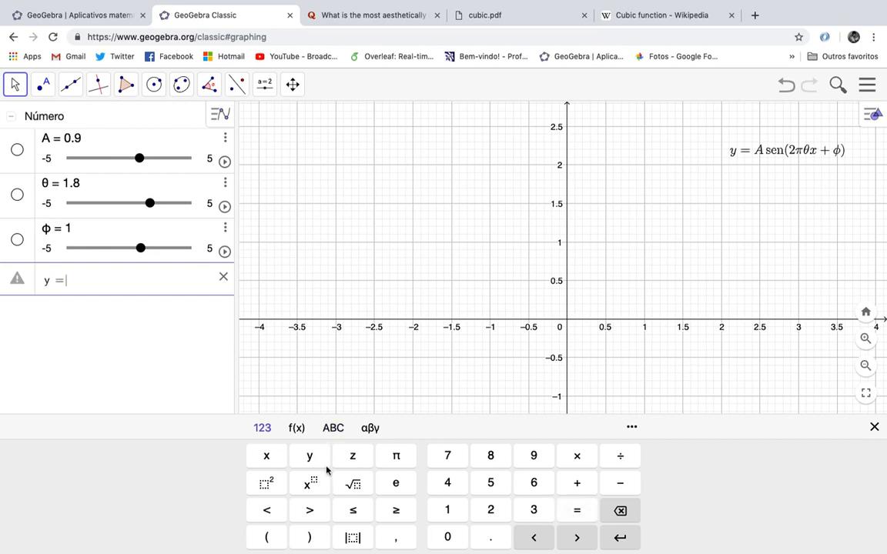
click(333, 428)
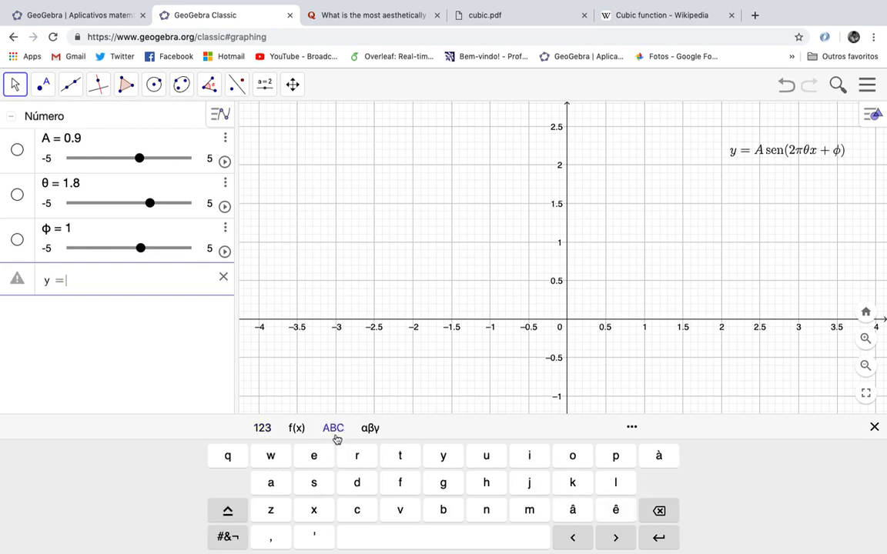
click(227, 510)
click(270, 483)
click(262, 429)
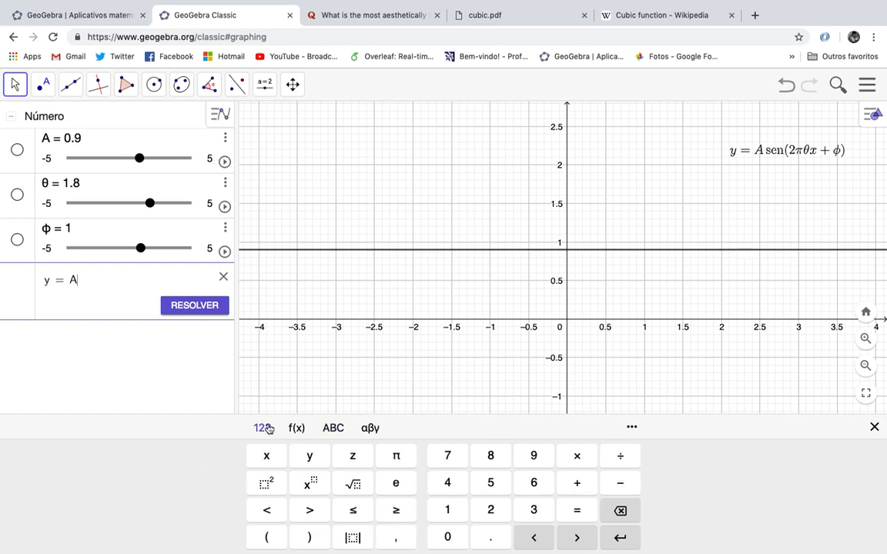
click(580, 456)
click(299, 430)
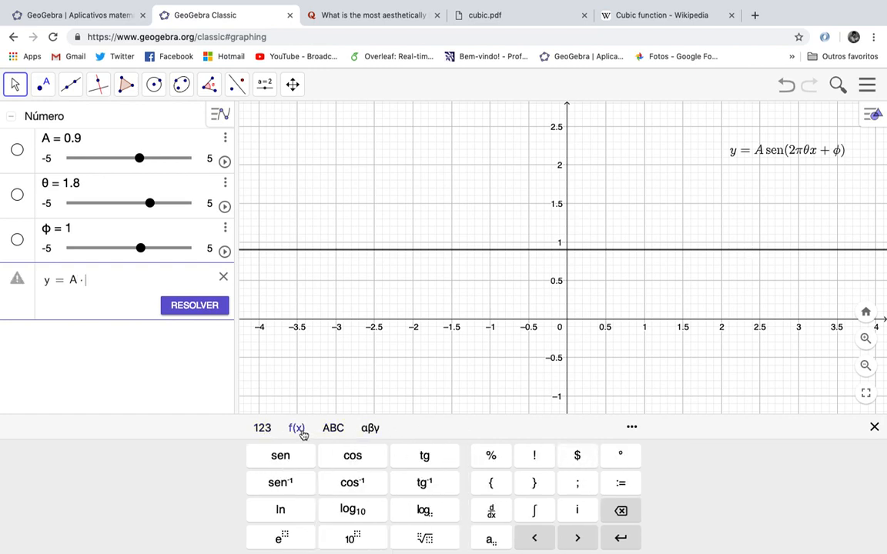
click(279, 455)
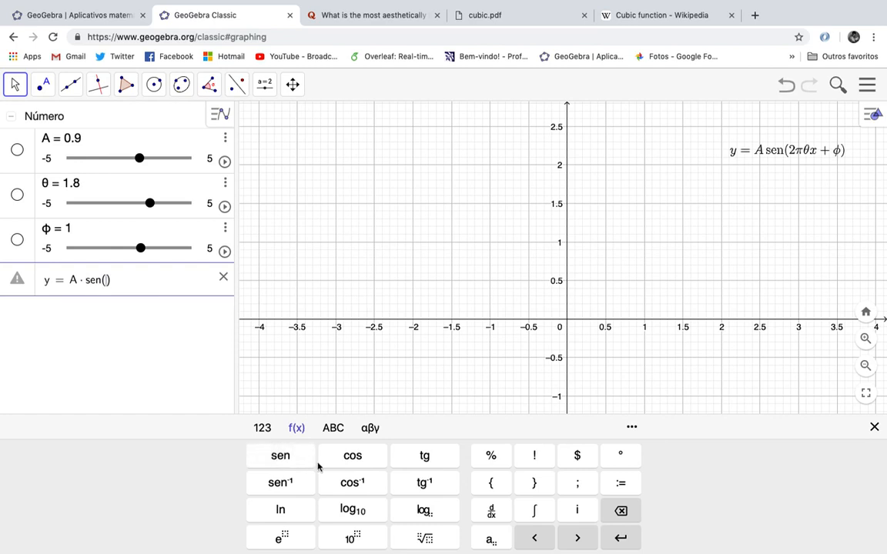
Step: Fill the sine's argument in the new equation with 2 · π · θ
click(261, 427)
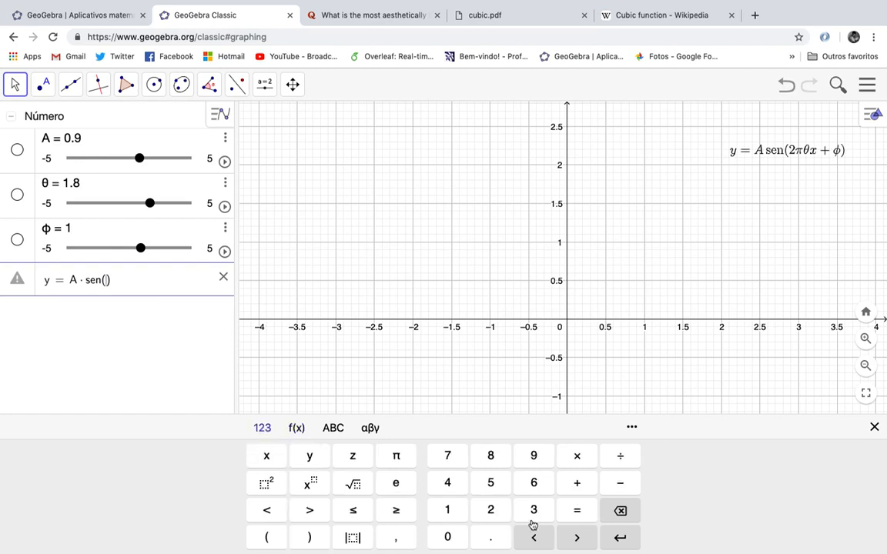
click(493, 510)
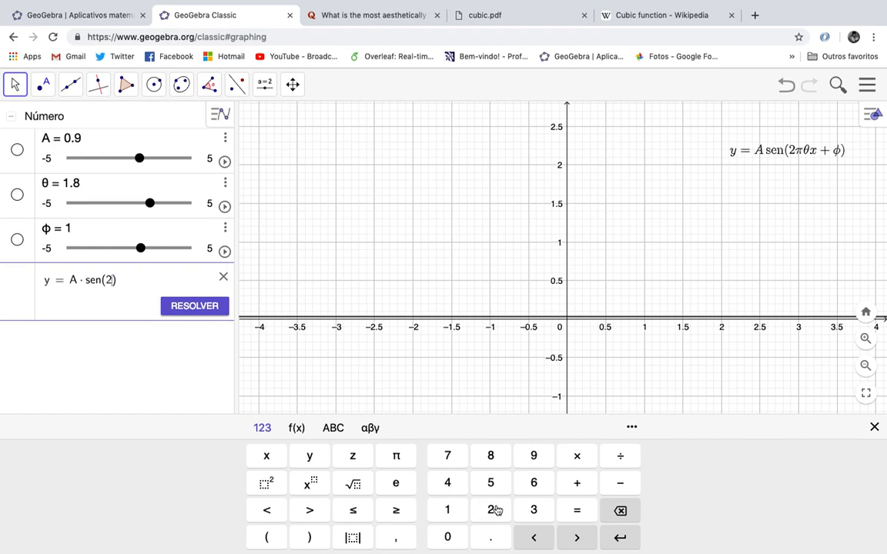
click(578, 456)
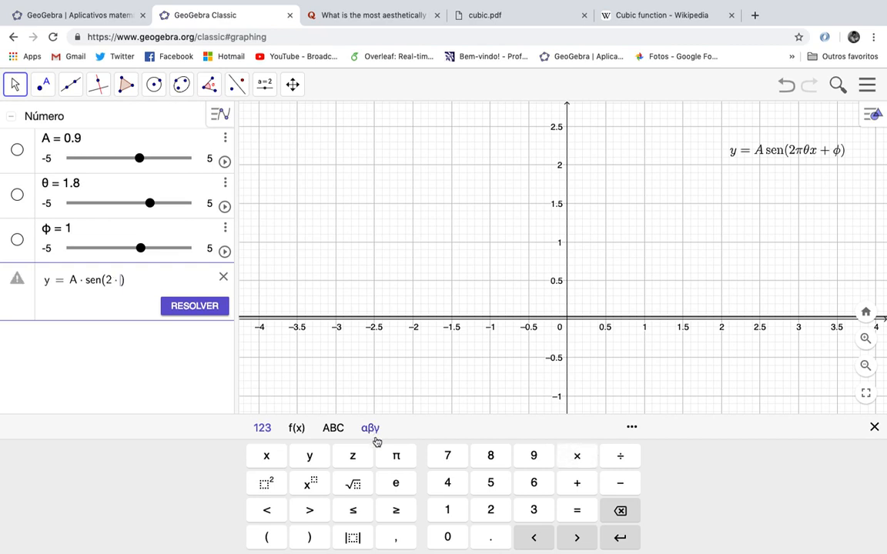
click(396, 458)
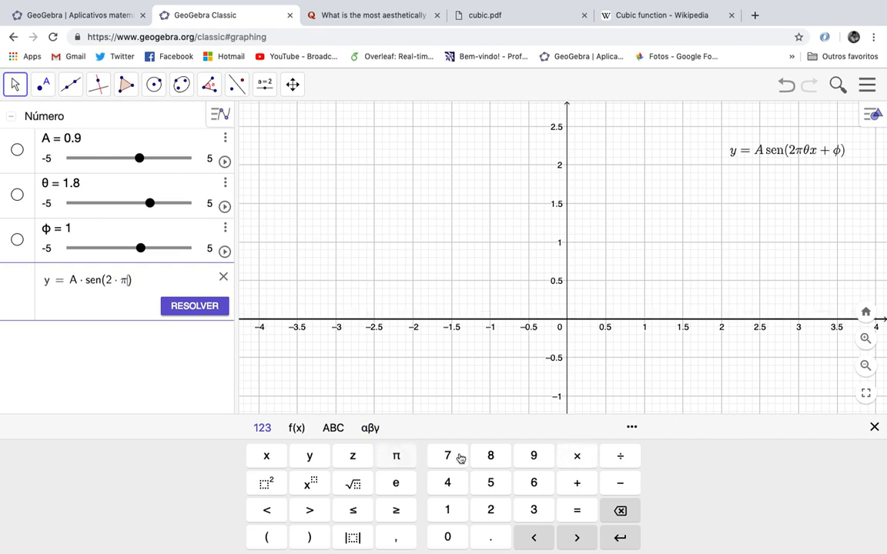
click(578, 457)
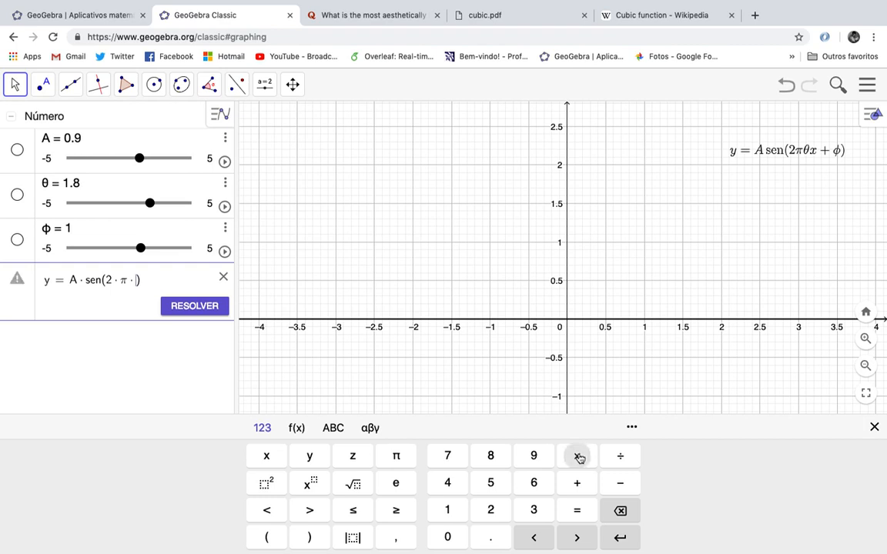
click(371, 428)
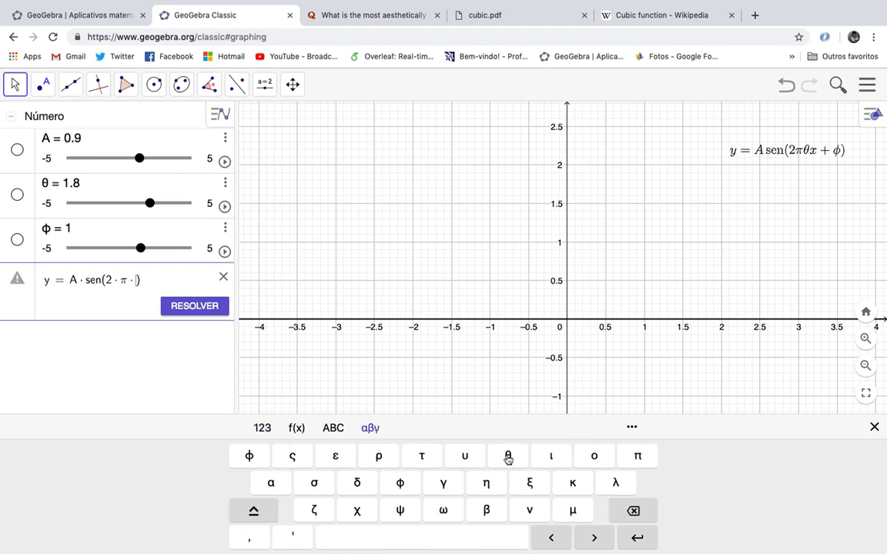
click(507, 457)
Step: Extend the sine's argument with · x + φ and enter the completed function
click(262, 429)
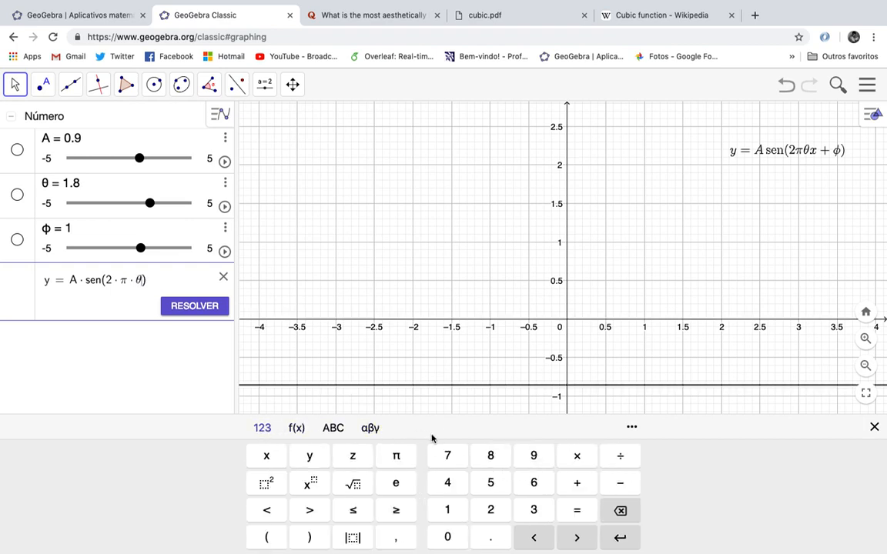
click(577, 458)
click(268, 457)
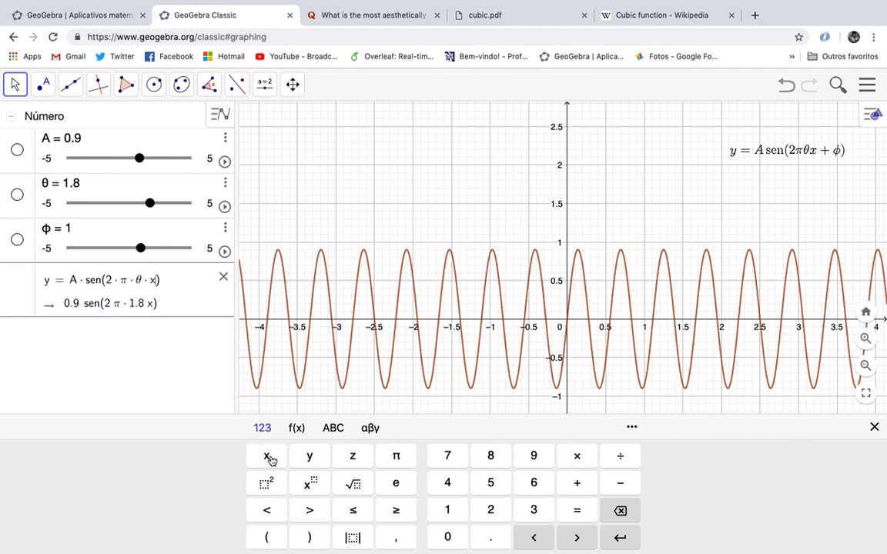
click(578, 485)
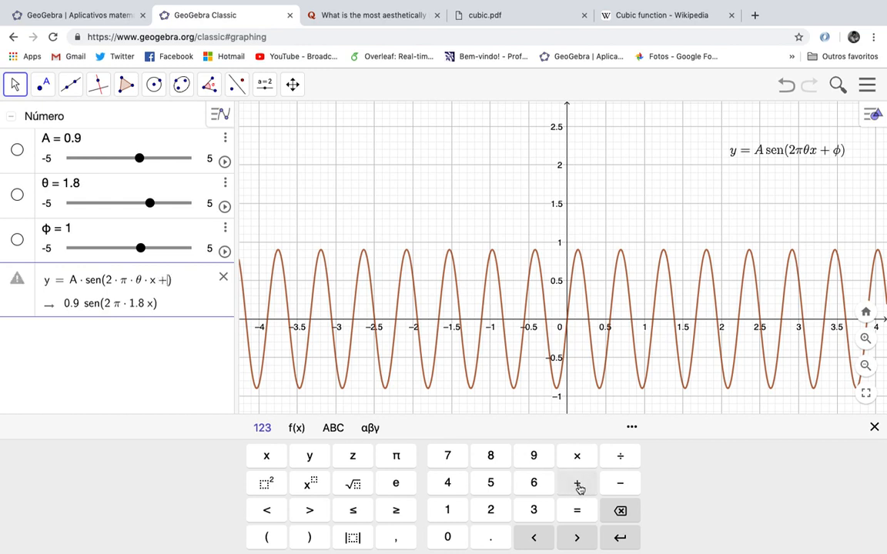
click(369, 428)
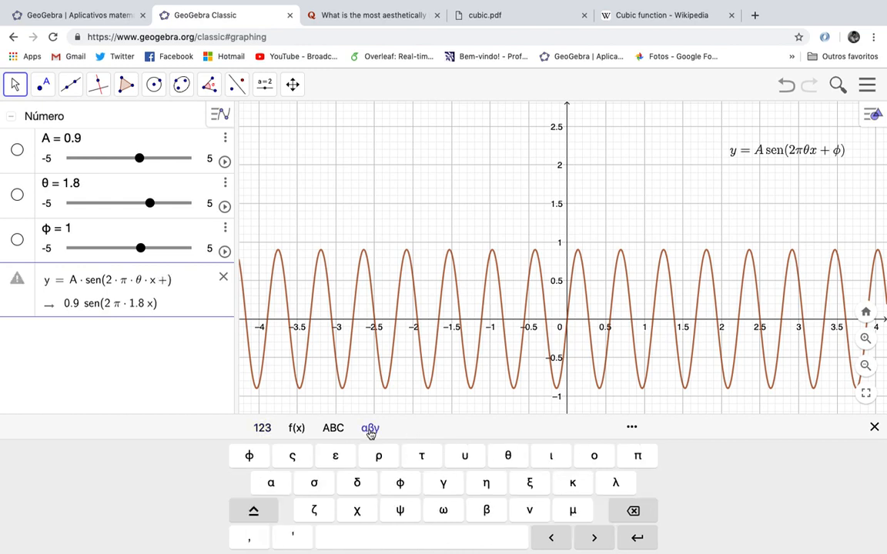
click(400, 483)
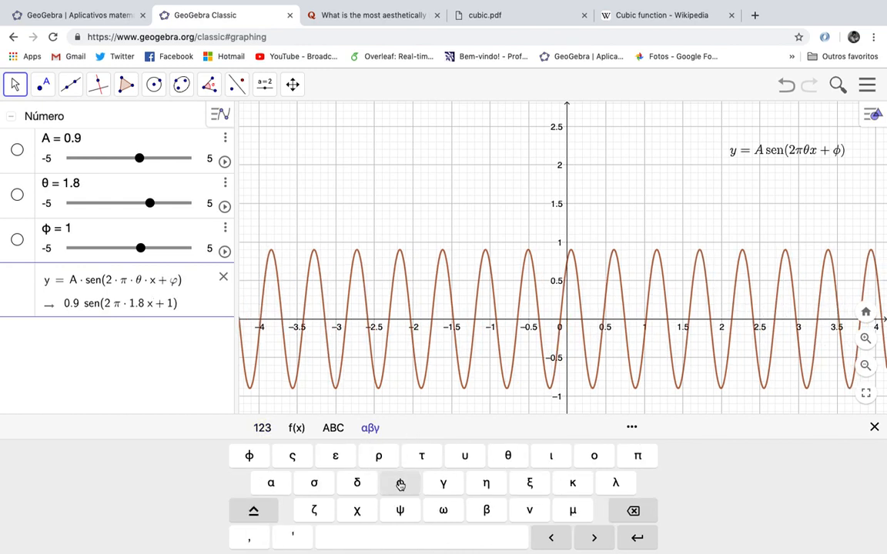
click(638, 538)
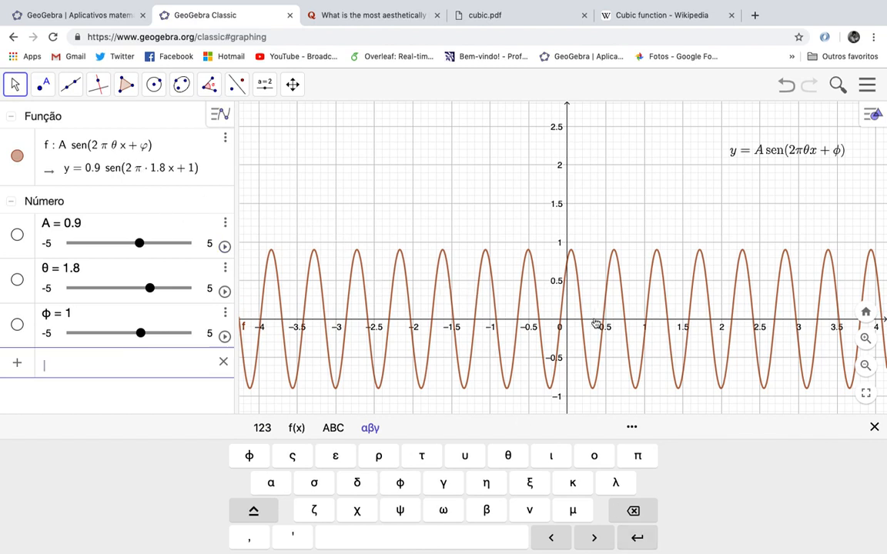
Step: Lower the sliders to A = 0.4, θ = 1.2 and φ = 0.3
mouse_move(139, 244)
mouse_down()
mouse_move(147, 244)
mouse_move(134, 246)
mouse_up()
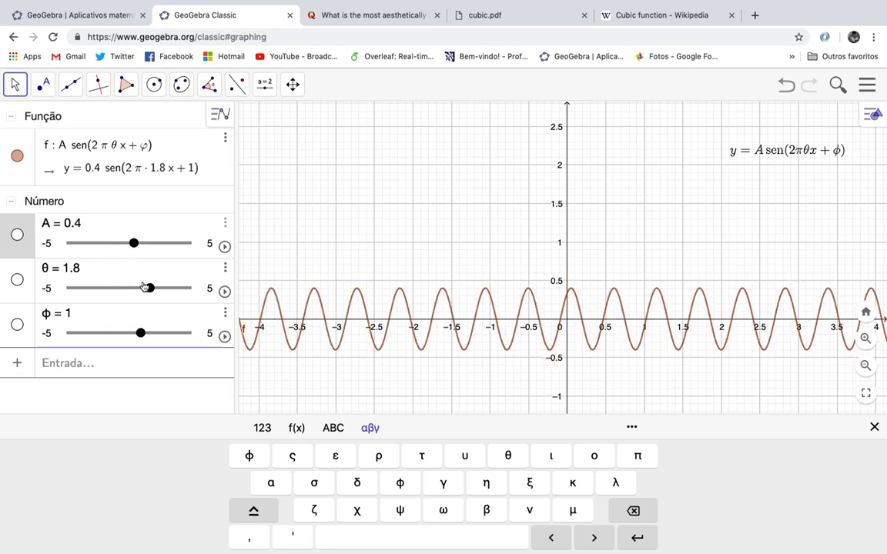
mouse_move(150, 288)
mouse_down()
mouse_move(127, 288)
mouse_move(142, 289)
mouse_up()
mouse_move(140, 333)
mouse_down()
mouse_move(115, 332)
mouse_move(167, 333)
mouse_move(134, 331)
mouse_up()
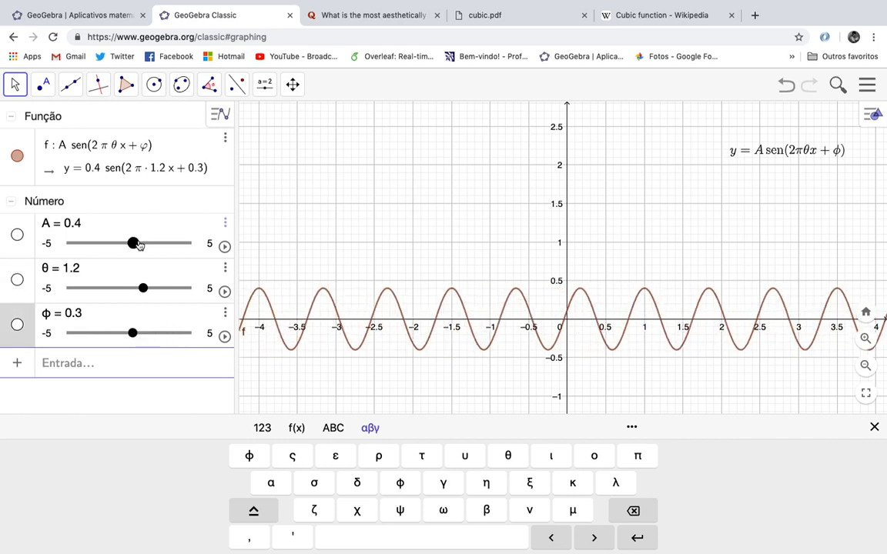
Step: Raise the sliders to A = 0.7, θ = 1.5 and φ = 1.7, and hide the on-screen keyboard
mouse_move(135, 244)
mouse_down()
mouse_move(146, 243)
mouse_move(131, 253)
mouse_move(138, 249)
mouse_up()
mouse_move(146, 288)
mouse_down()
mouse_move(160, 287)
mouse_move(134, 287)
mouse_move(146, 287)
mouse_up()
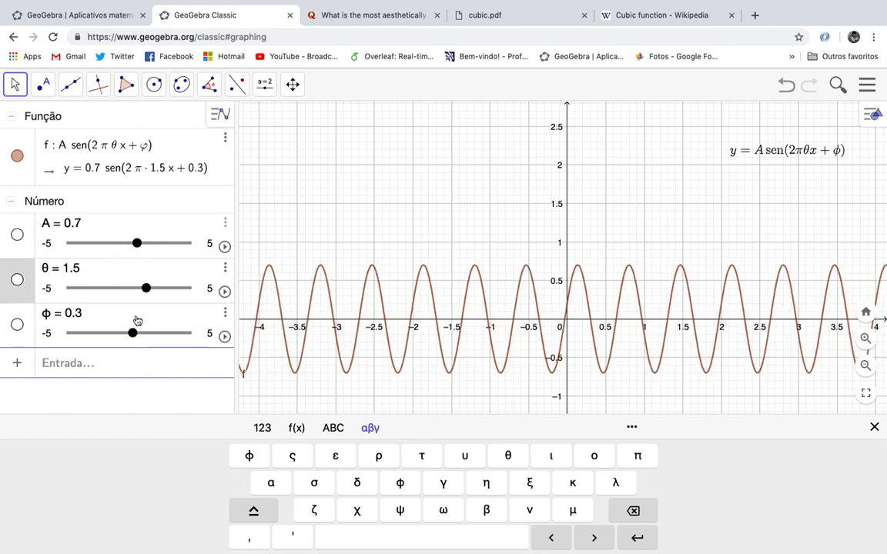
mouse_move(132, 333)
mouse_down()
mouse_move(110, 332)
mouse_move(184, 333)
mouse_move(149, 333)
mouse_up()
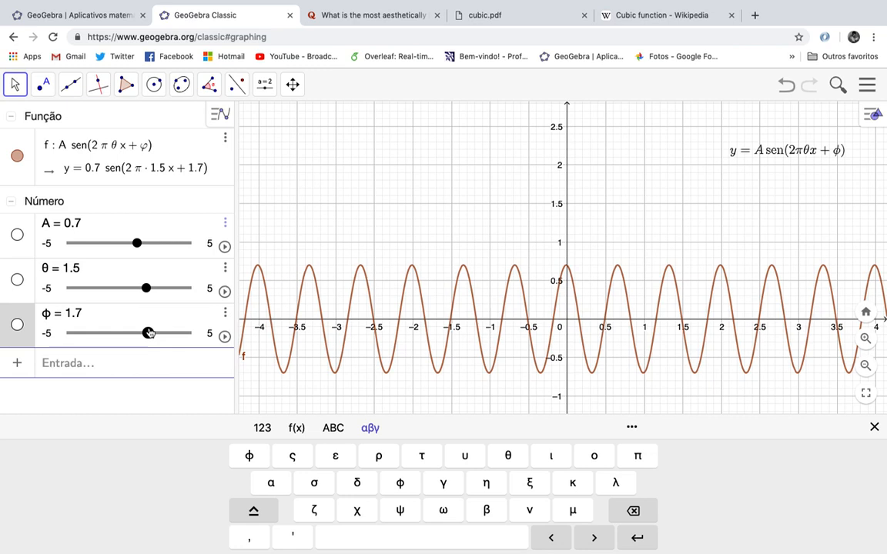
click(874, 428)
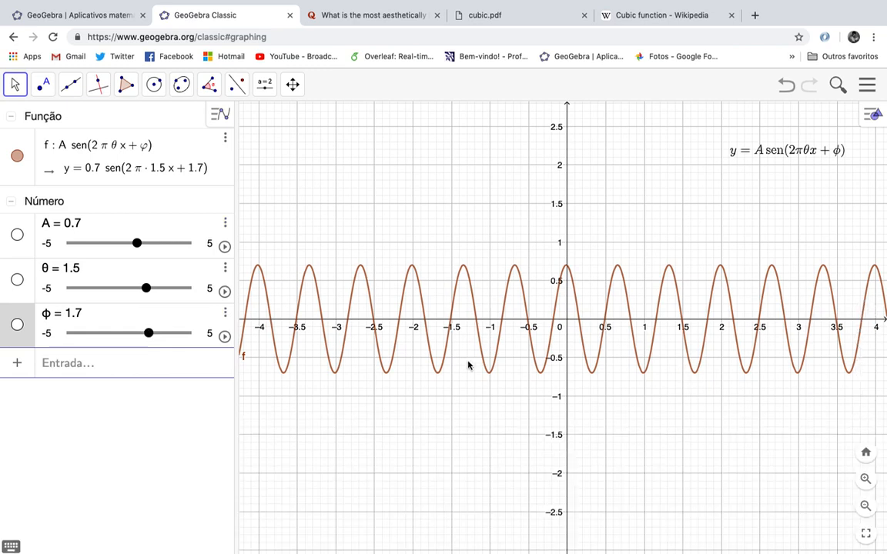
Step: Animate the A and θ sliders together, then stop both with θ at 1.17
click(224, 247)
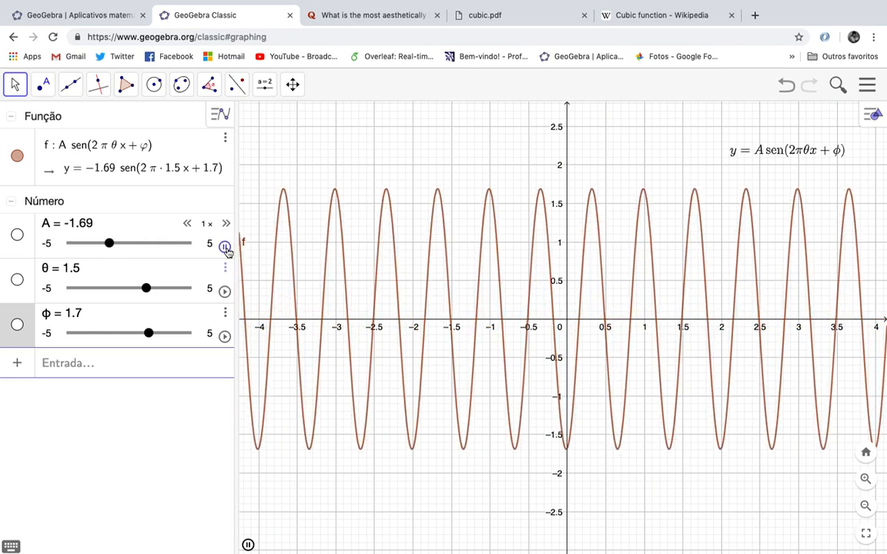
click(225, 247)
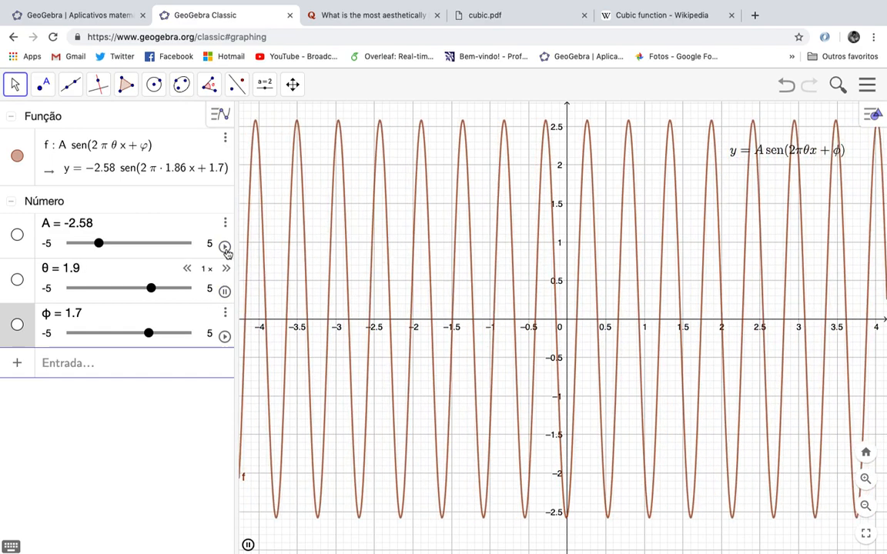
click(224, 247)
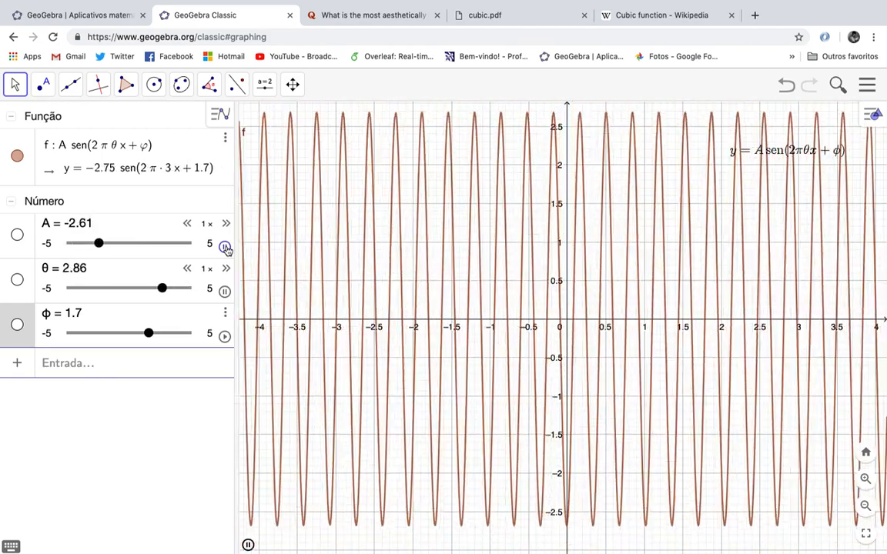
click(225, 246)
click(225, 291)
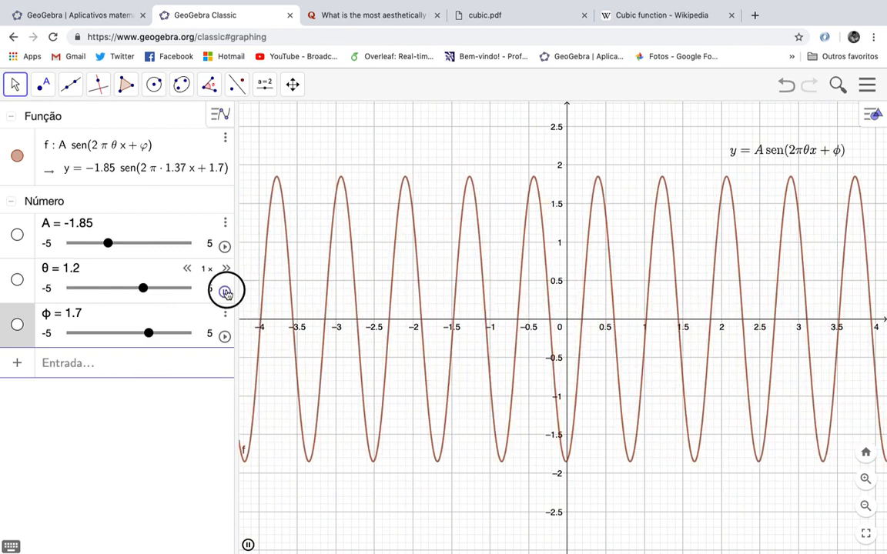
Step: Animate the A slider, speed it up to 2×, return it to 1× and stop the animation
click(225, 247)
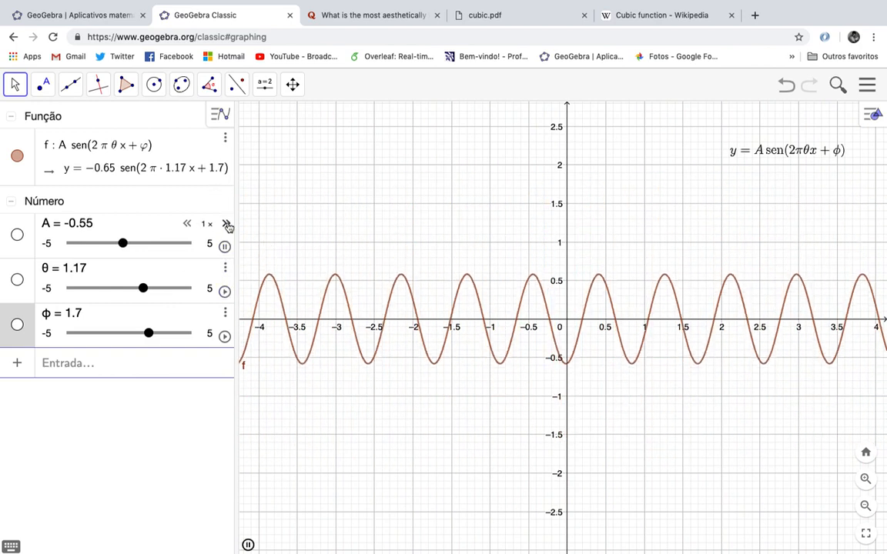
click(226, 224)
click(226, 223)
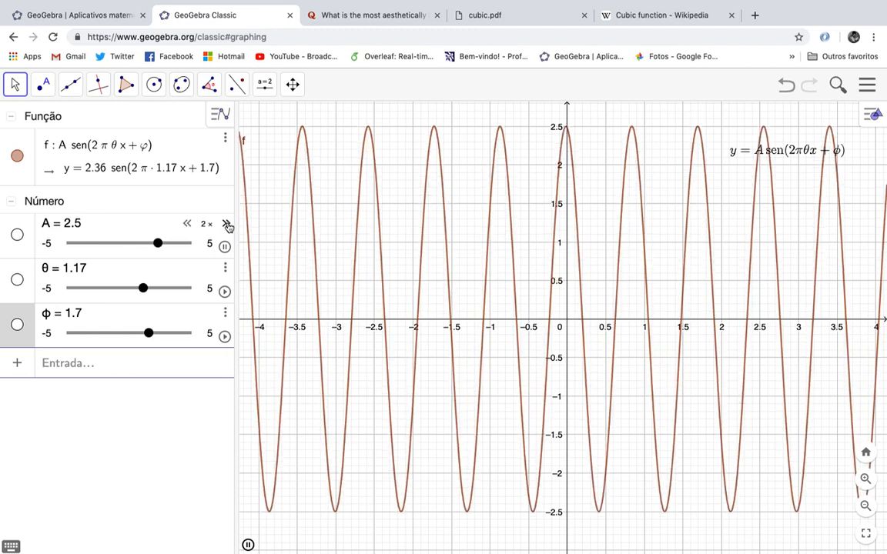
click(190, 224)
click(190, 224)
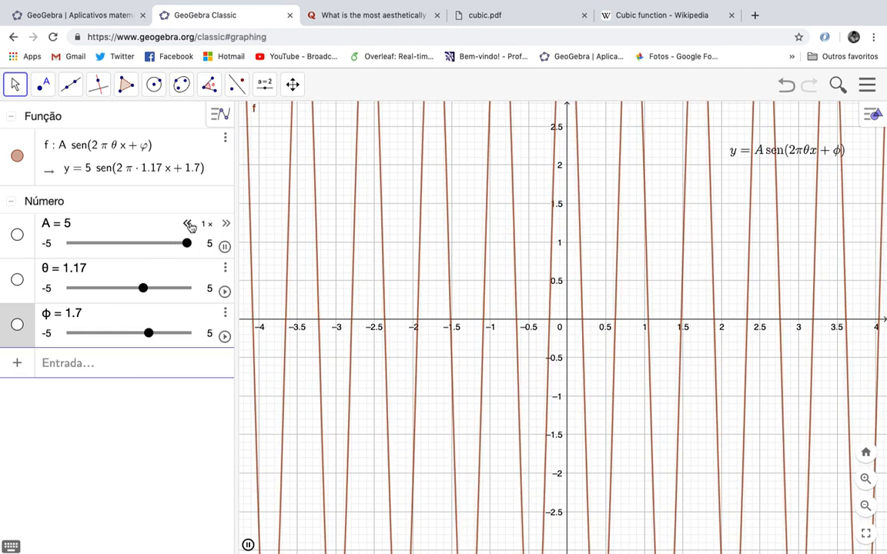
click(225, 246)
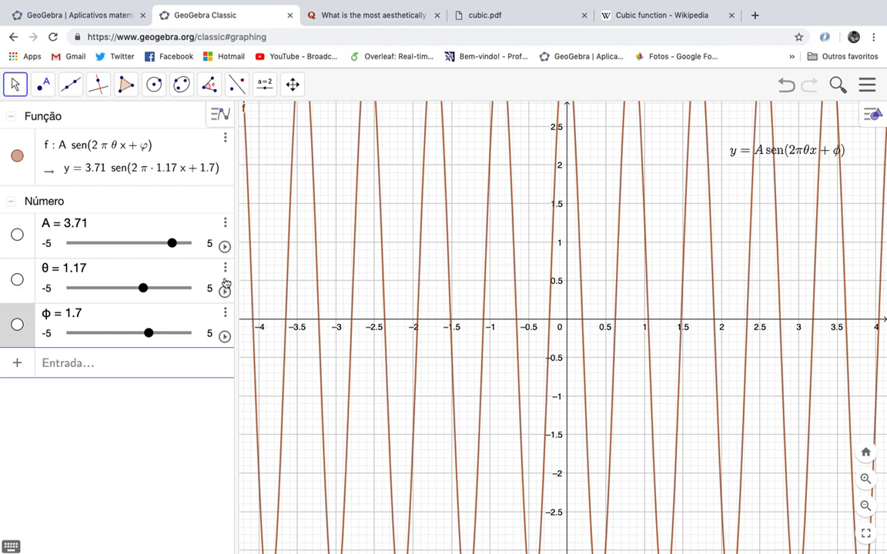
Step: Set A to 1.5, and show its slider in the graphics view before hiding it again
drag(172, 243, 146, 243)
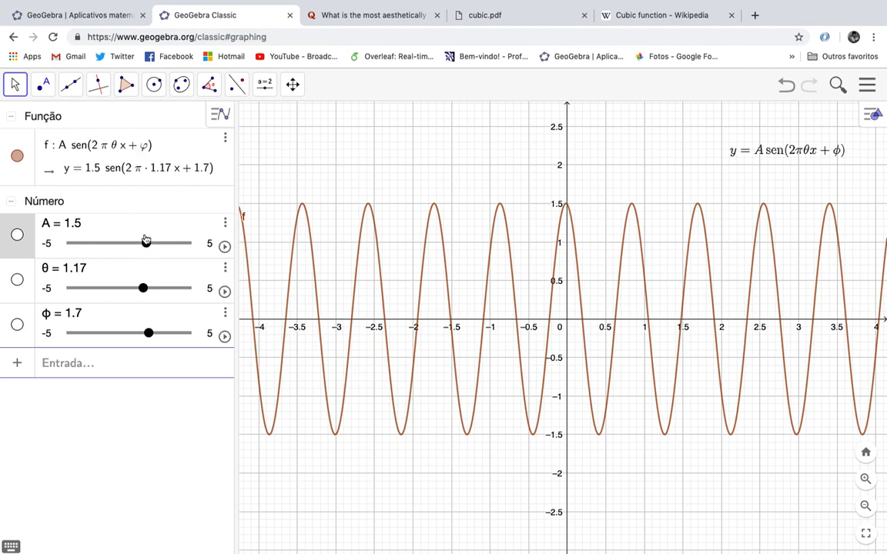
click(17, 236)
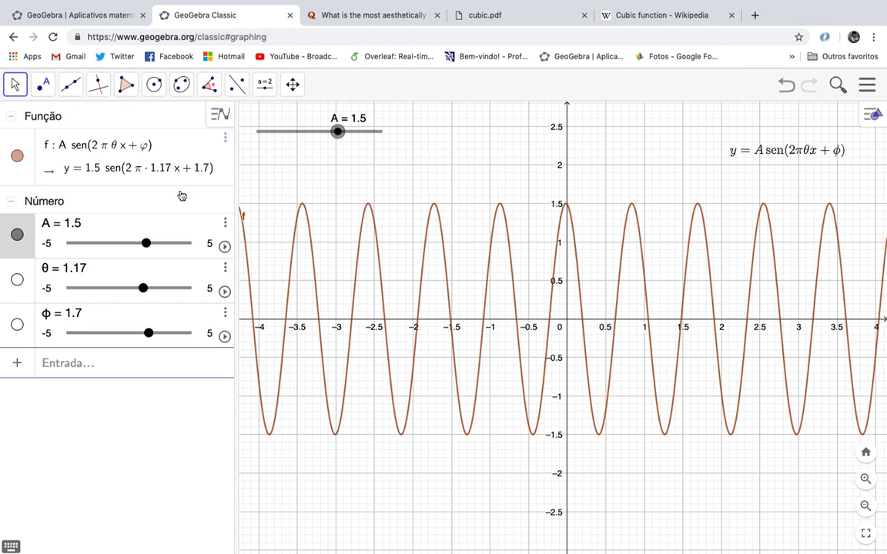
click(18, 237)
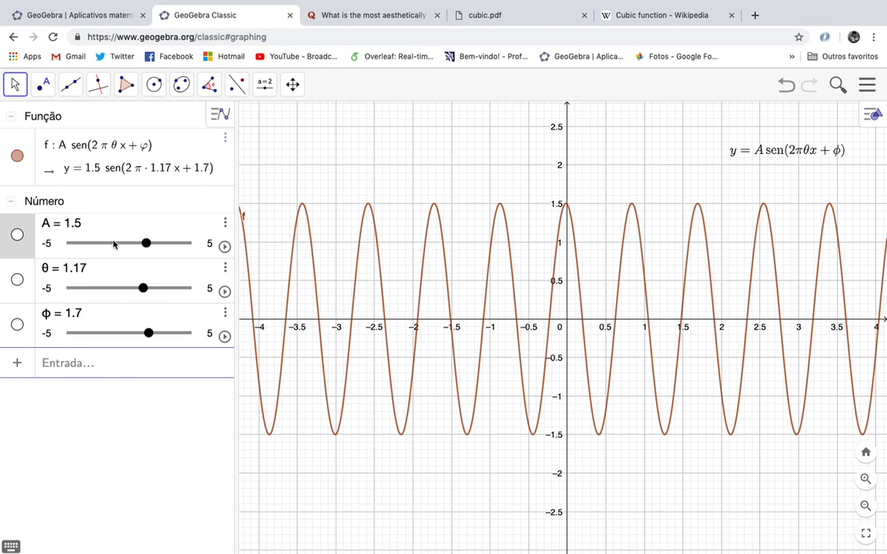
Step: Set the A slider's minimum to 0 in its settings
click(225, 225)
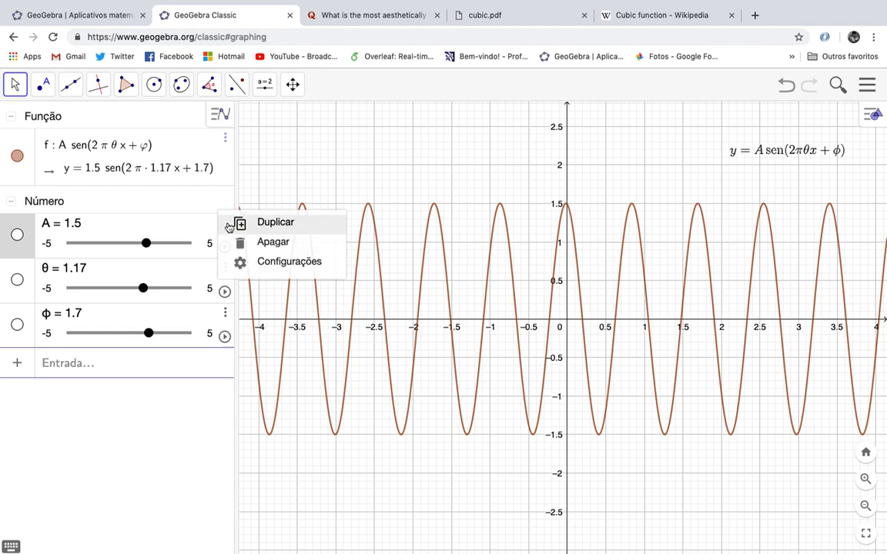
click(269, 262)
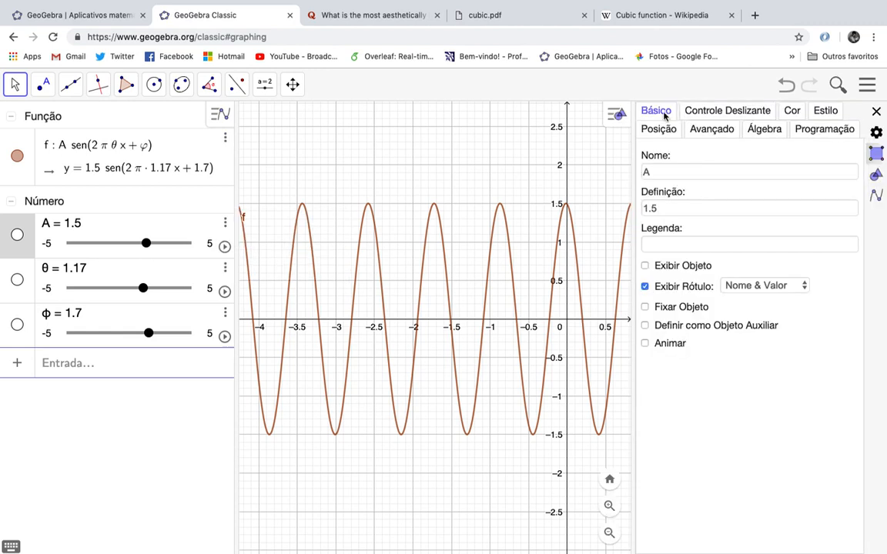
click(709, 113)
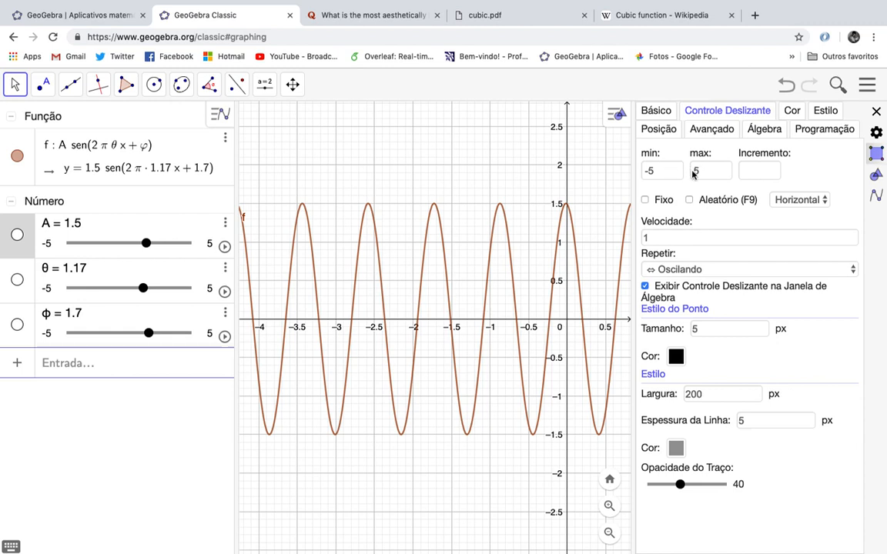
click(666, 171)
key(BackSpace)
key(Return)
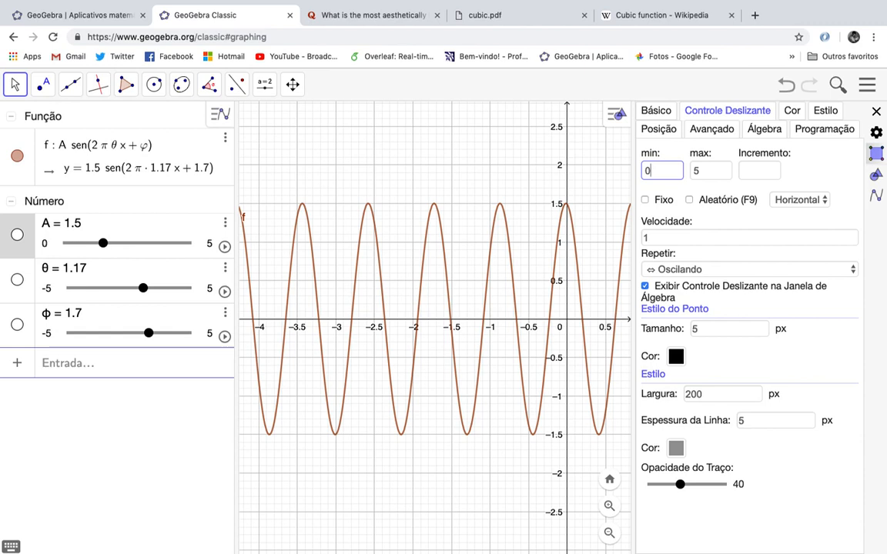
Step: Set the A slider's maximum to 10, then close its settings and move A to 1.6
click(715, 171)
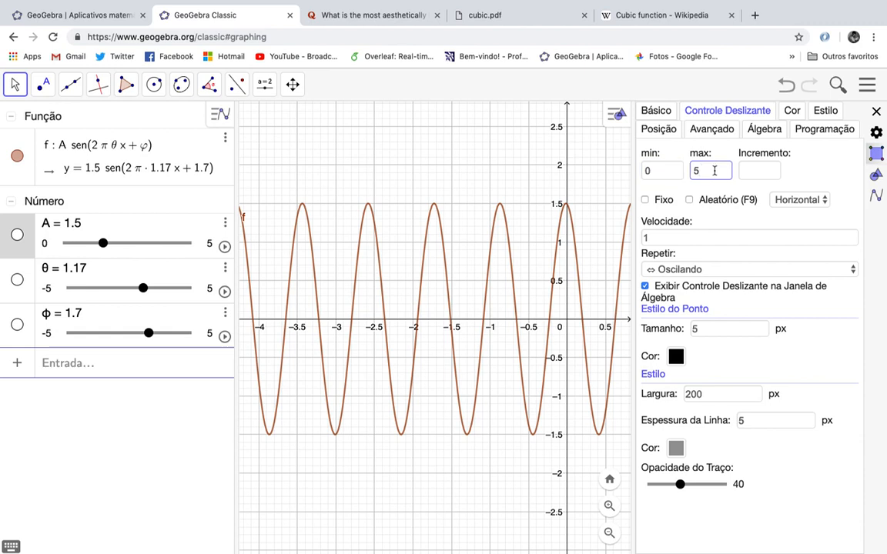
key(BackSpace)
key(Return)
click(877, 113)
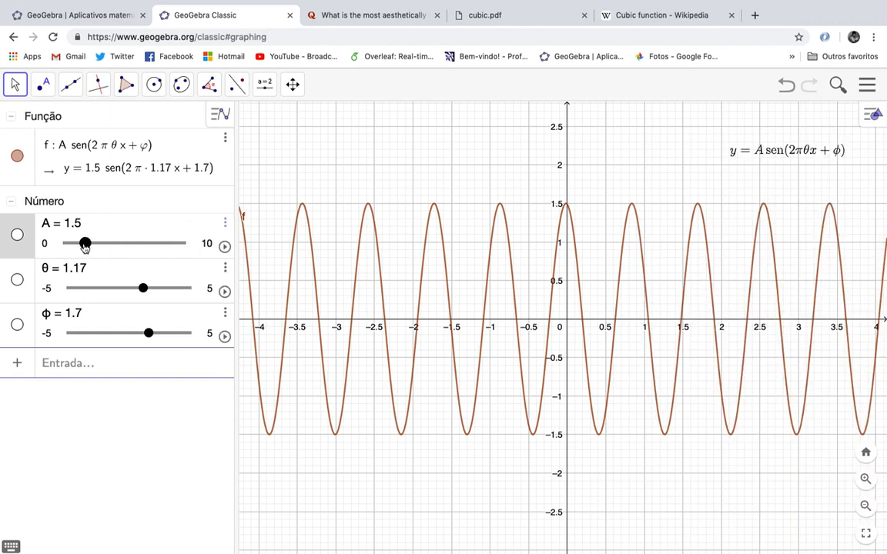
mouse_move(84, 244)
mouse_down()
mouse_move(184, 253)
mouse_move(85, 253)
mouse_up()
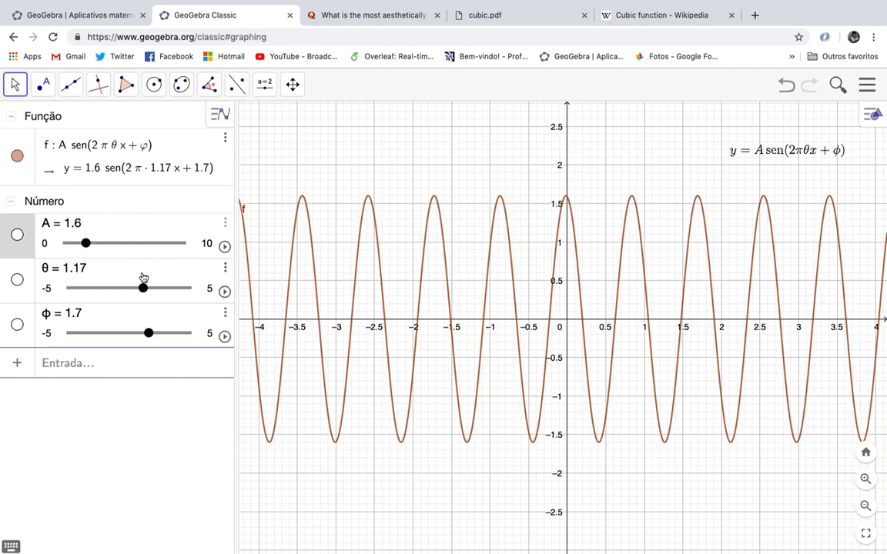